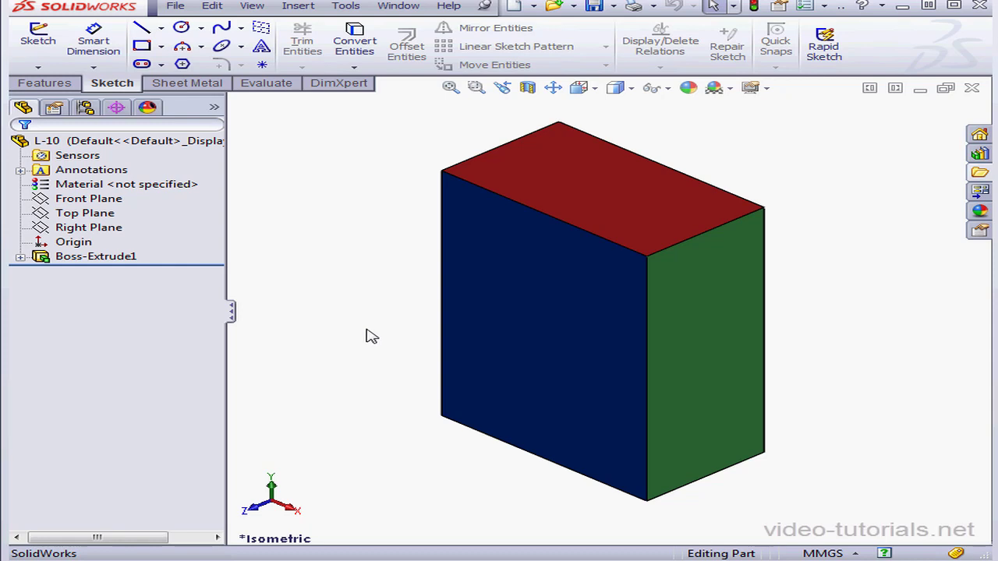
# - Open the Orientation window with Spacebar, move it to the upper left, pin it, and cancel a New View
pyautogui.press('space')
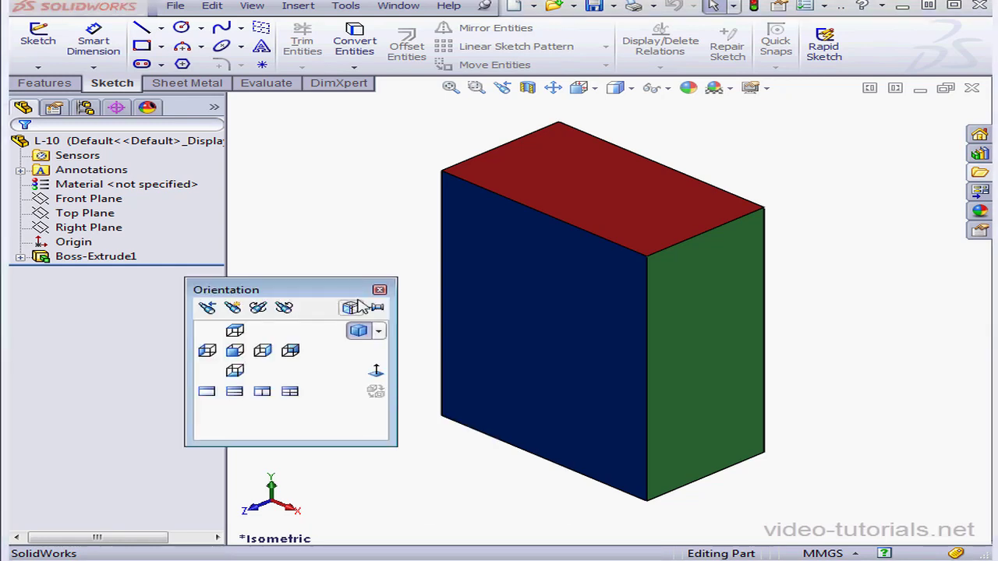
pyautogui.moveTo(337, 291); pyautogui.dragTo(274, 125)
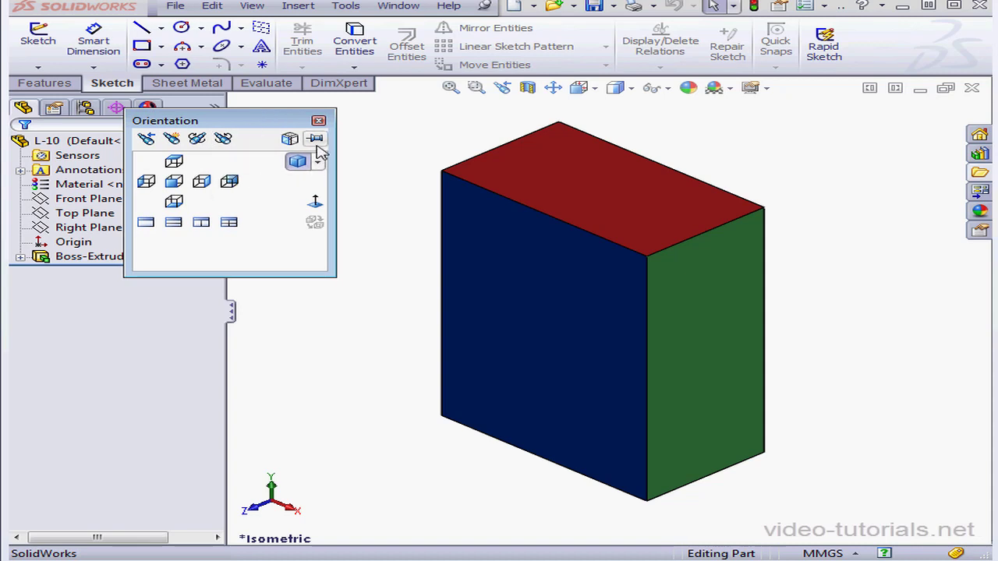
pyautogui.click(316, 138)
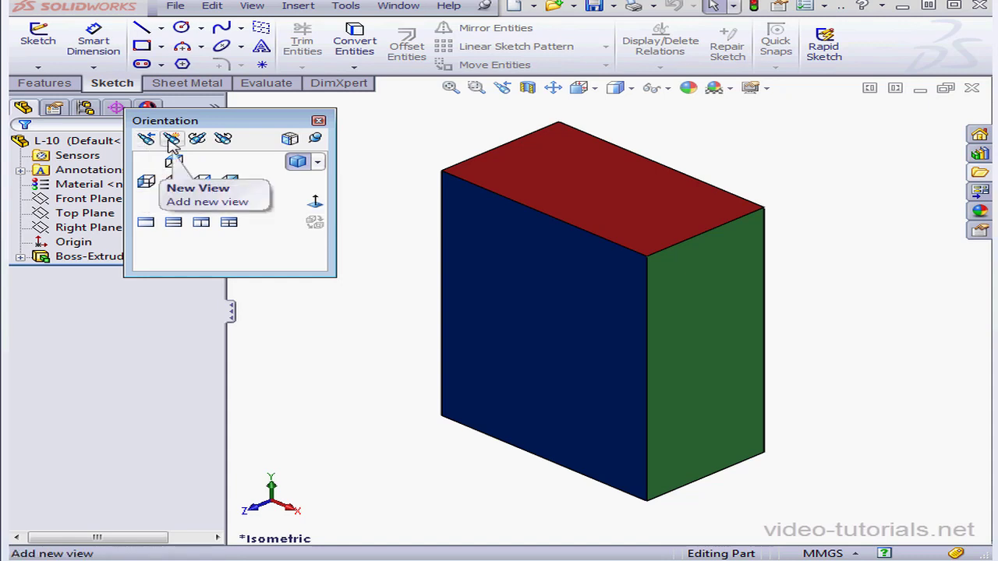
pyautogui.click(173, 141)
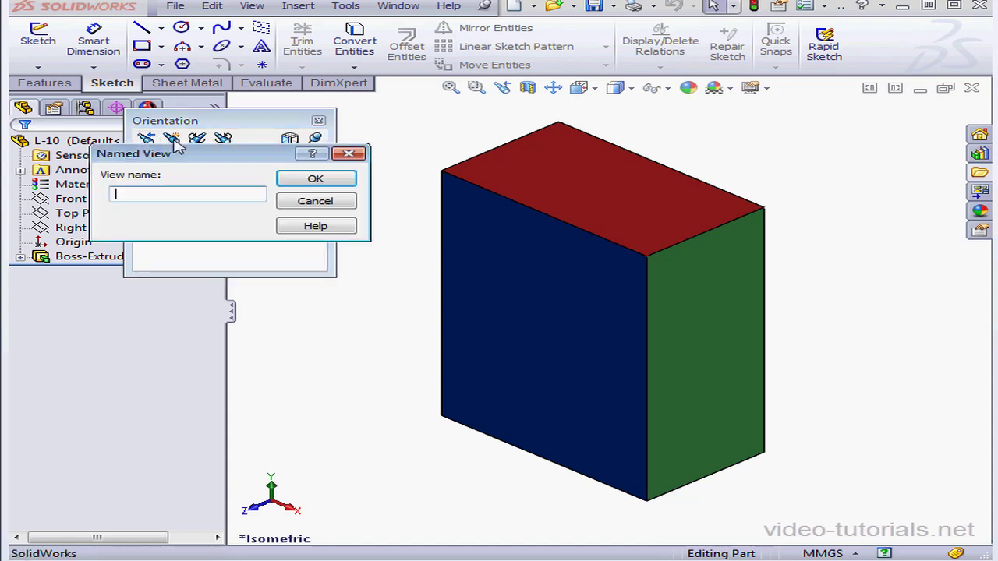
pyautogui.click(328, 202)
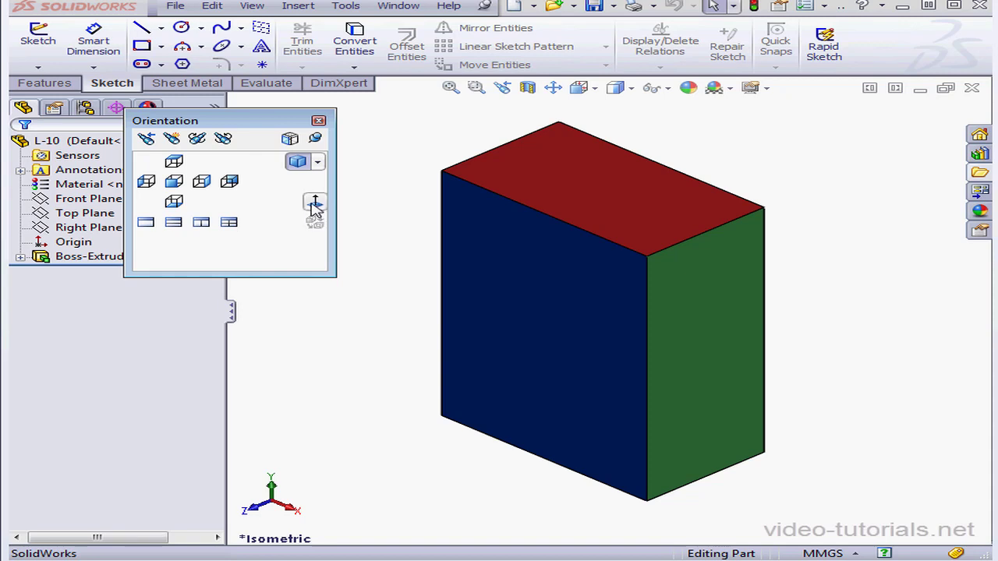
pyautogui.click(632, 206)
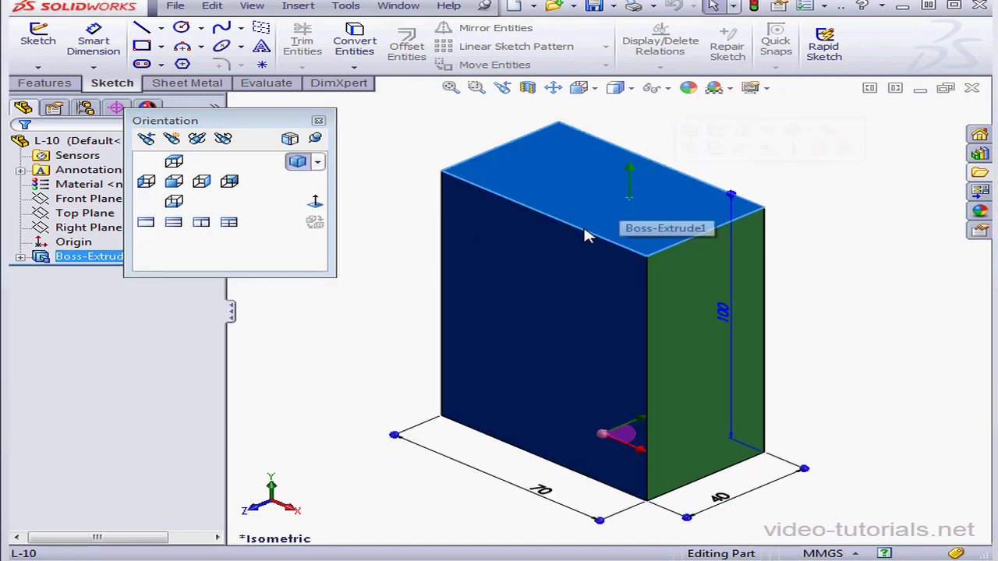
pyautogui.click(315, 202)
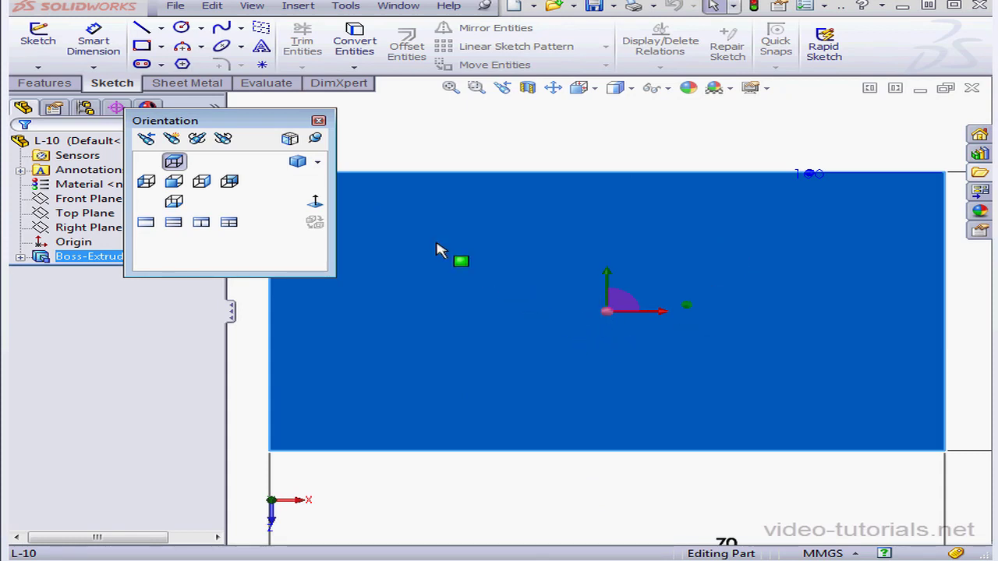
pyautogui.hotkey('ctrl', '7')
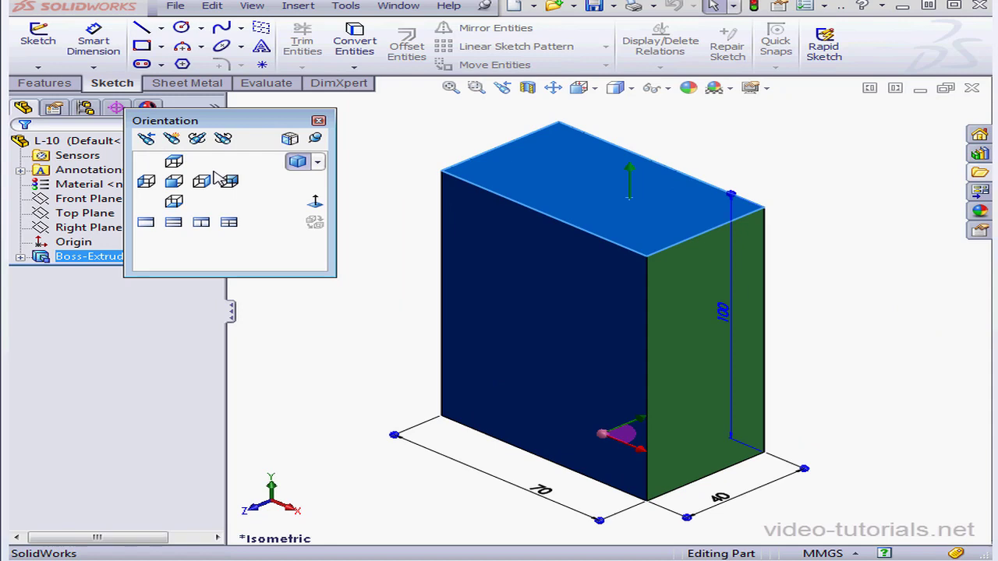
pyautogui.click(384, 248)
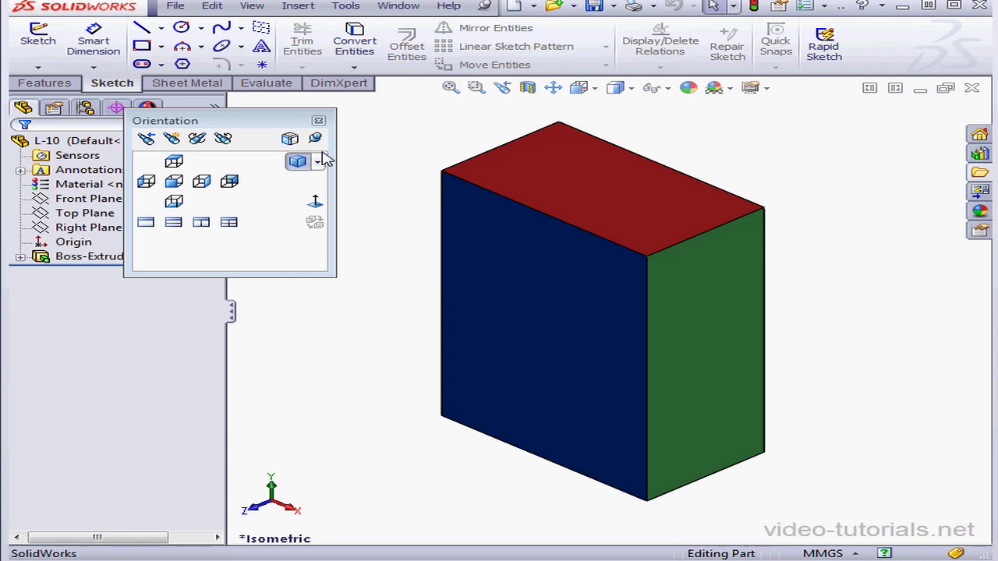
# - Use the View Selector cube to view the box's back and a rear corner, then return to Isometric
pyautogui.click(290, 138)
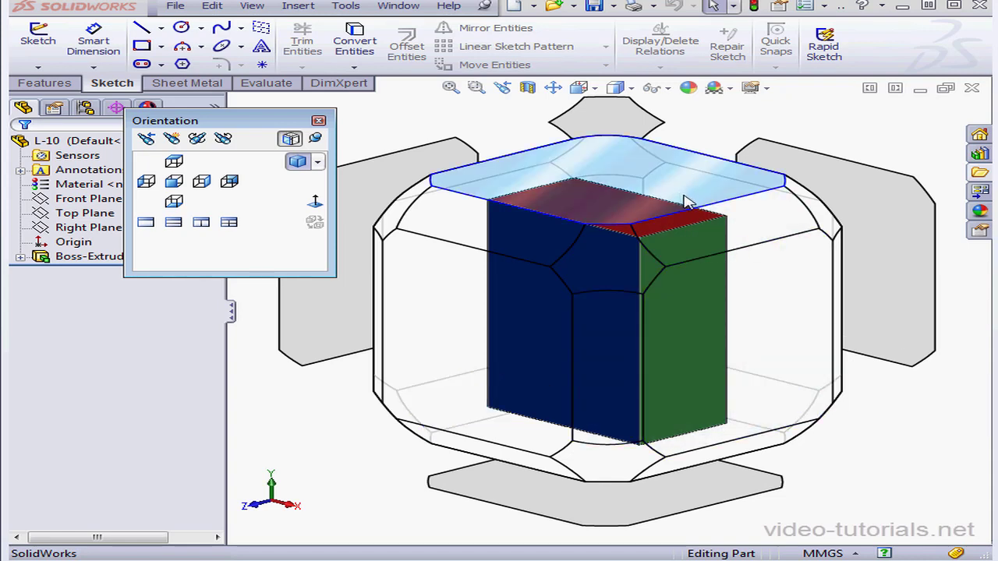
pyautogui.click(887, 218)
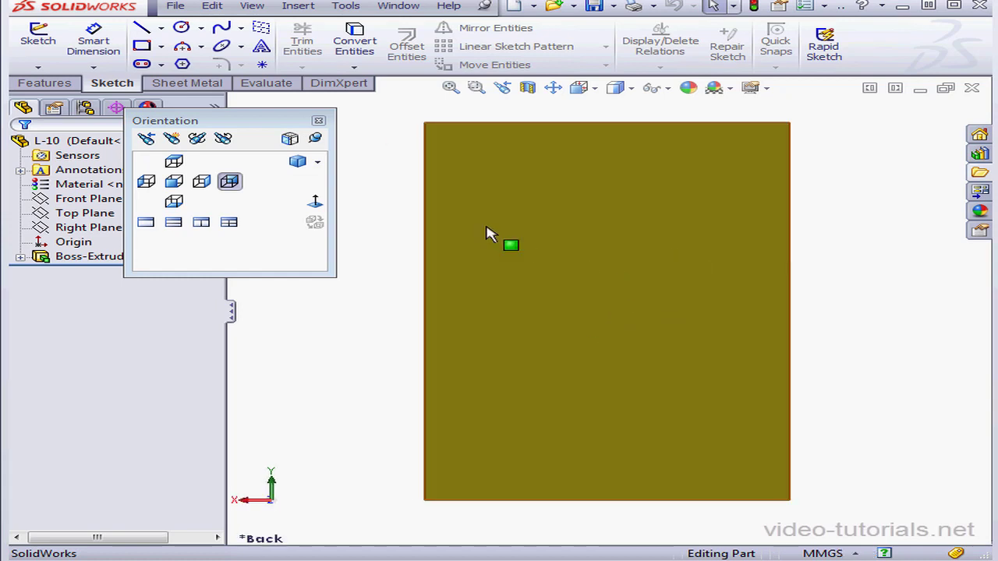
pyautogui.click(290, 139)
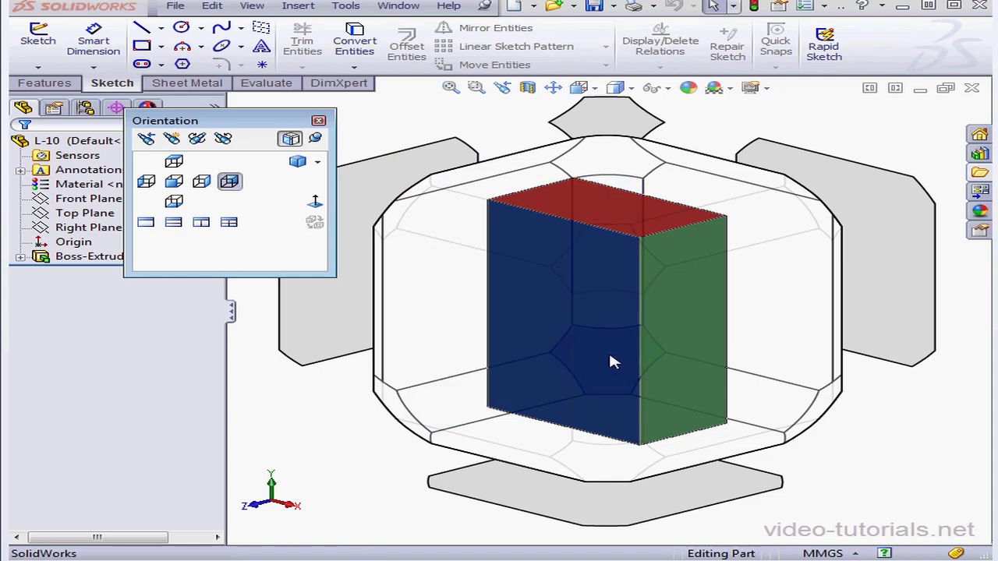
pyautogui.click(602, 374)
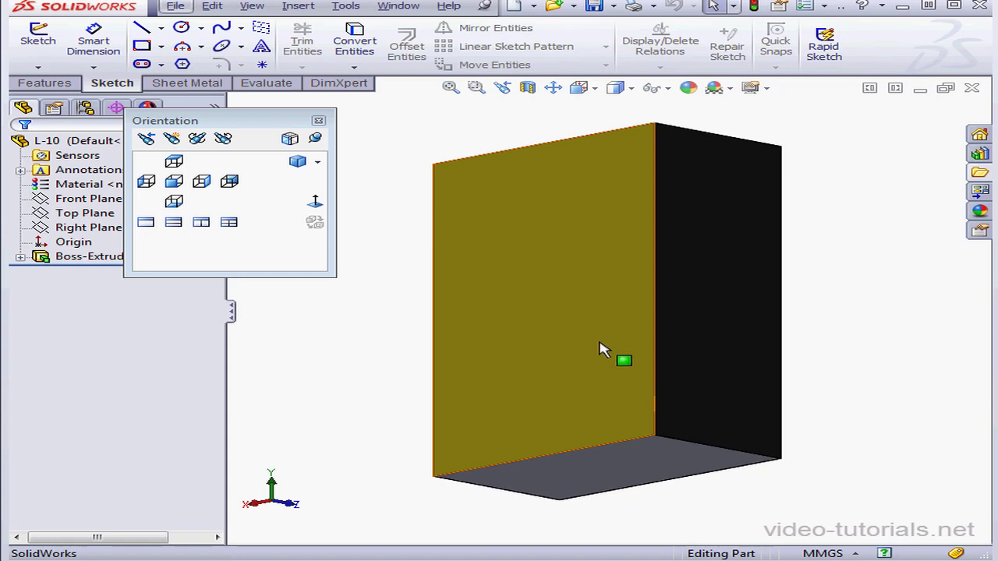
pyautogui.click(320, 162)
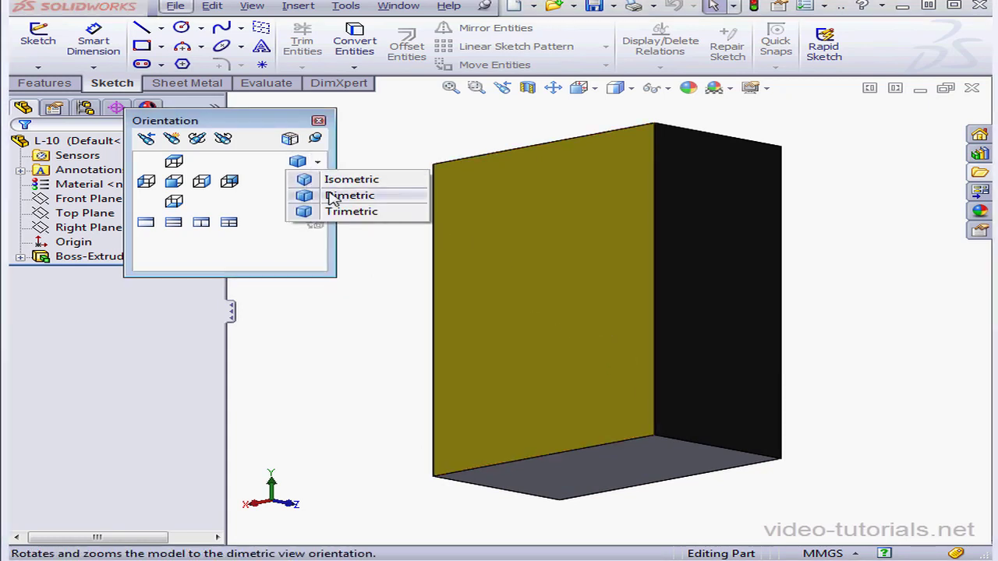
pyautogui.click(342, 178)
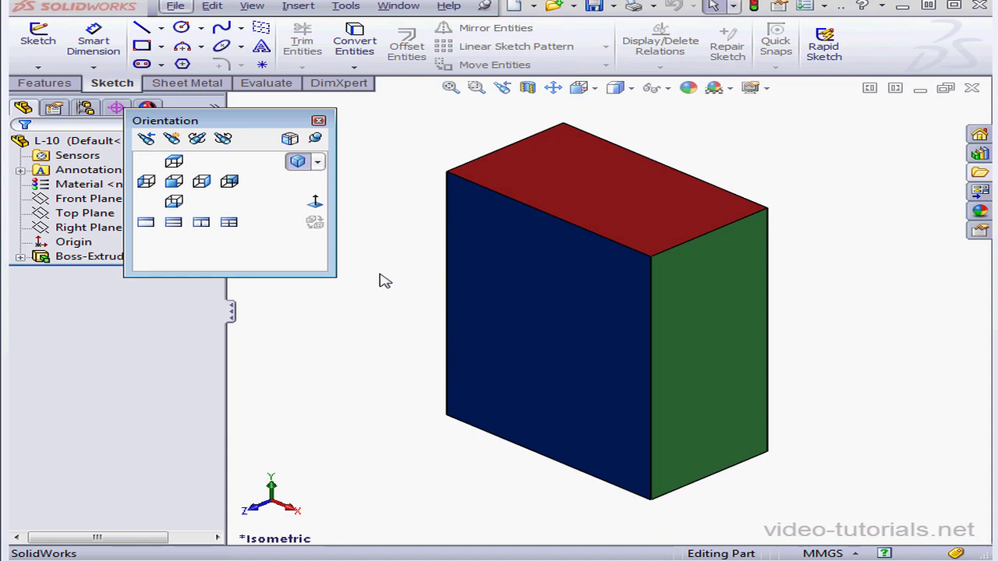
# - Apply the Two View - Vertical layout with equal widths and make the left view Isometric
pyautogui.click(204, 225)
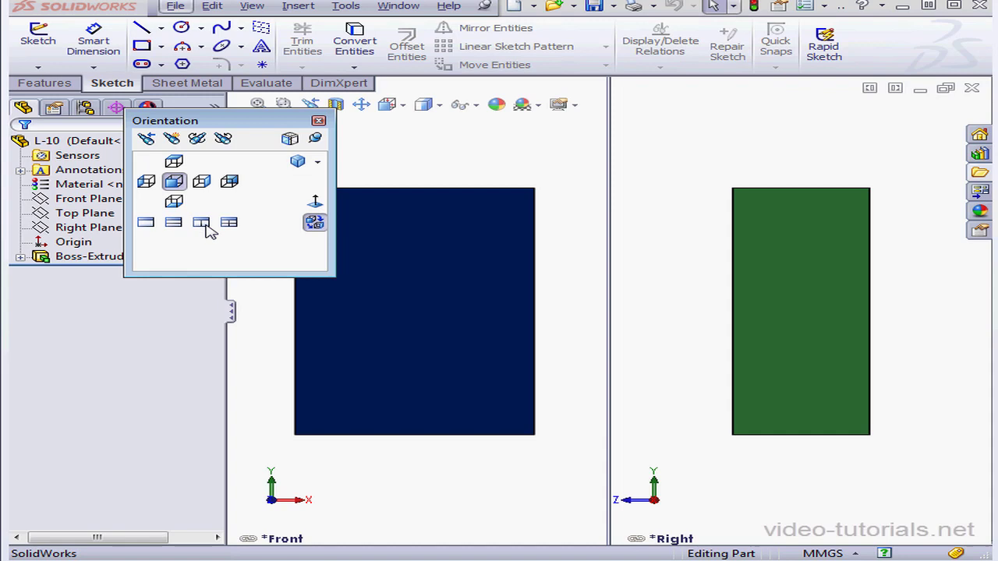
pyautogui.click(230, 313)
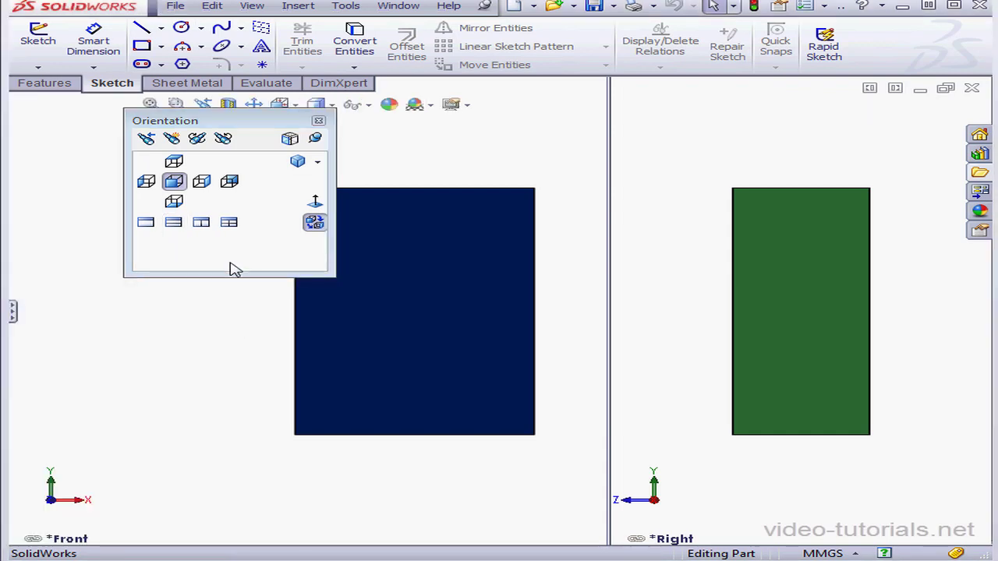
pyautogui.click(201, 224)
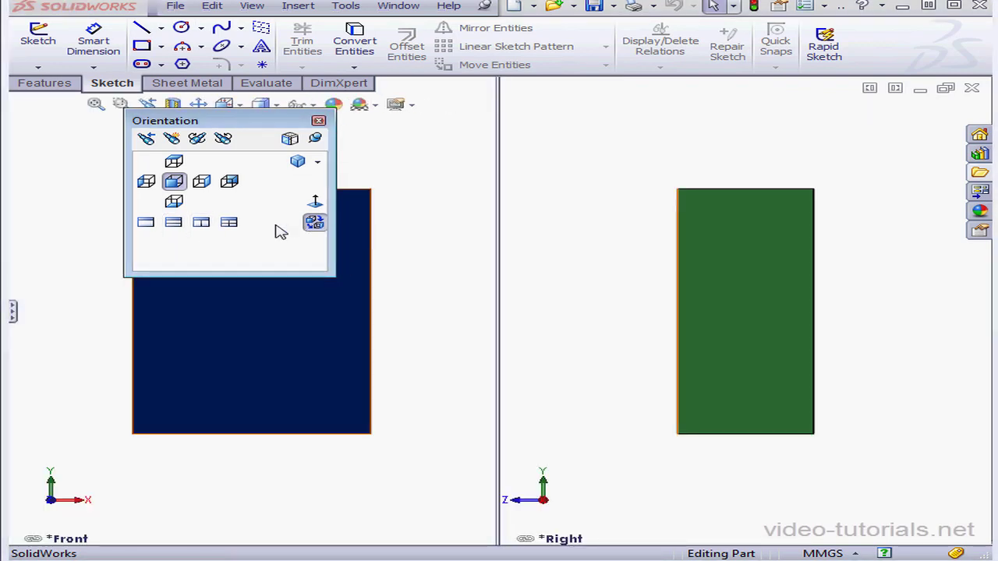
pyautogui.click(319, 162)
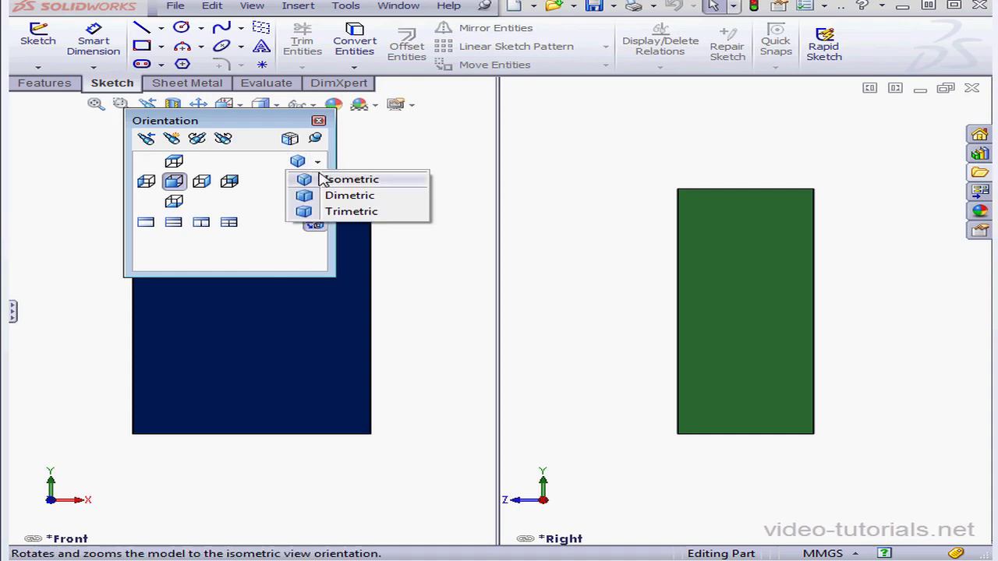
pyautogui.click(337, 179)
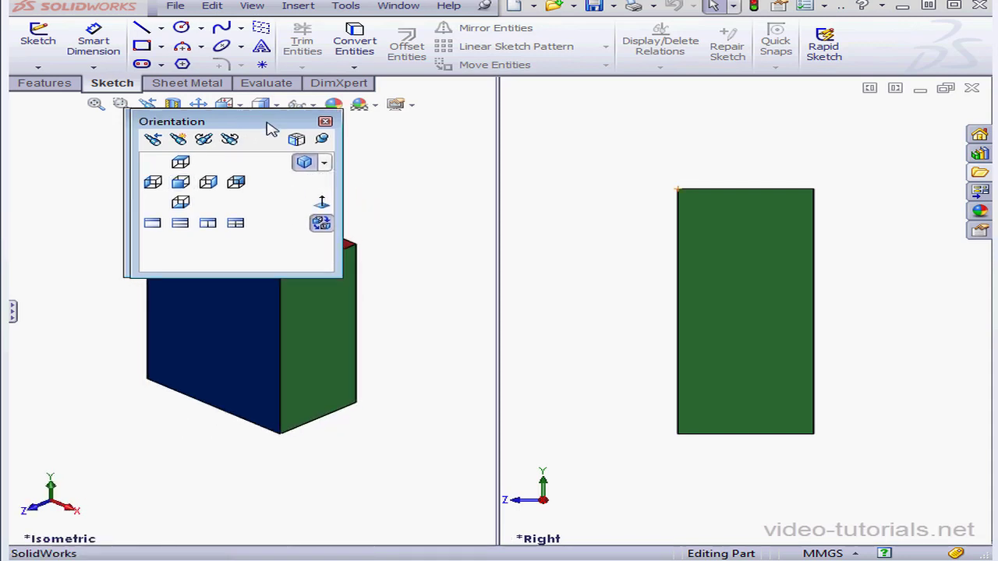
# - Move the Orientation window off the box and toggle the View Selector cube on and off
pyautogui.moveTo(265, 126); pyautogui.dragTo(721, 98)
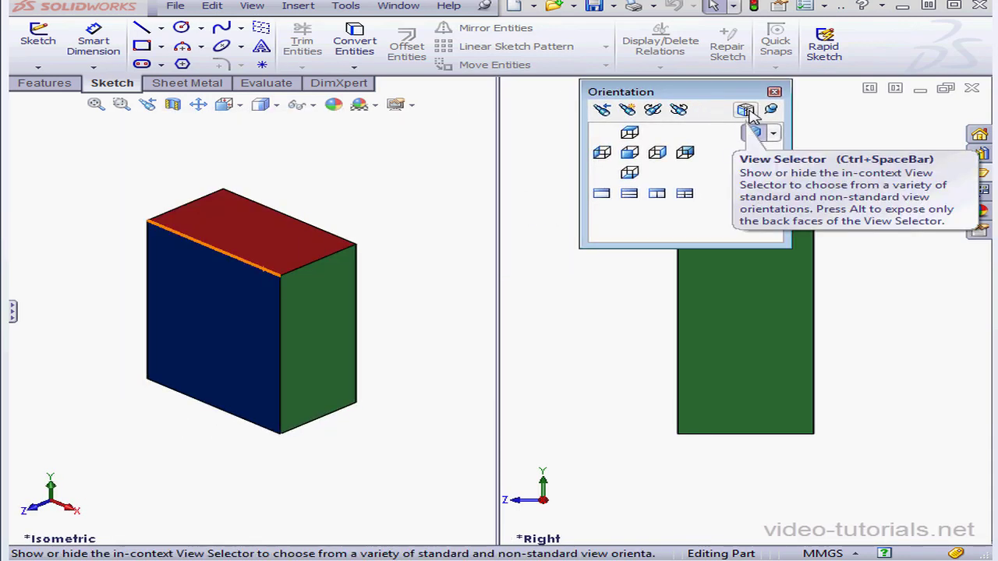
pyautogui.click(746, 111)
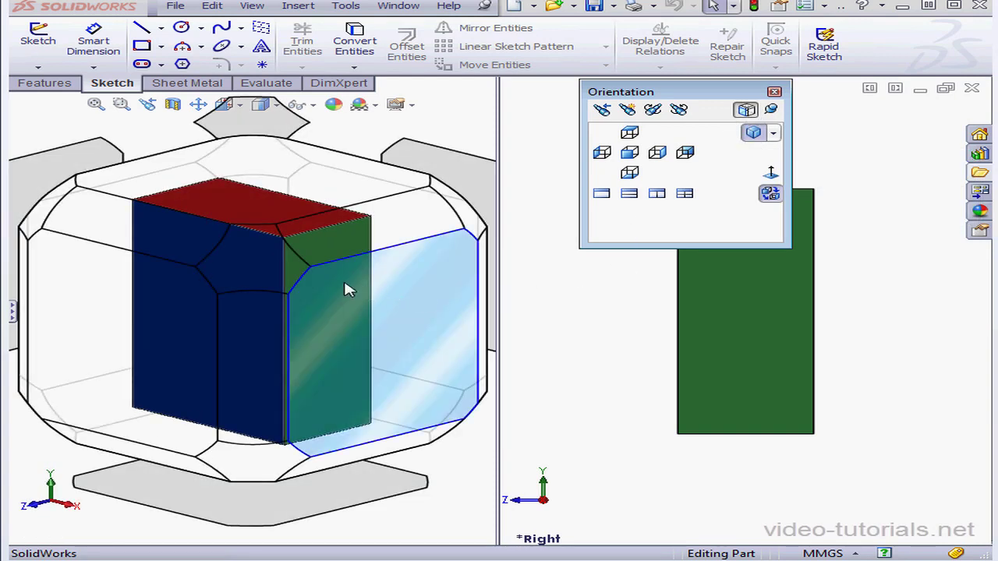
pyautogui.click(273, 264)
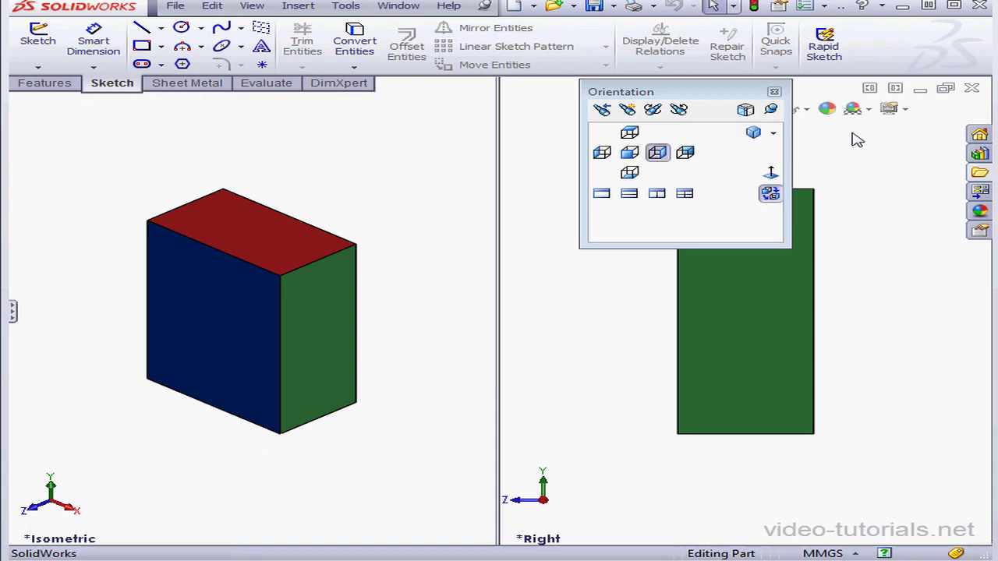
# - Make the right viewport Dimetric and briefly show, then hide, its View Selector cube
pyautogui.moveTo(719, 93); pyautogui.dragTo(370, 70)
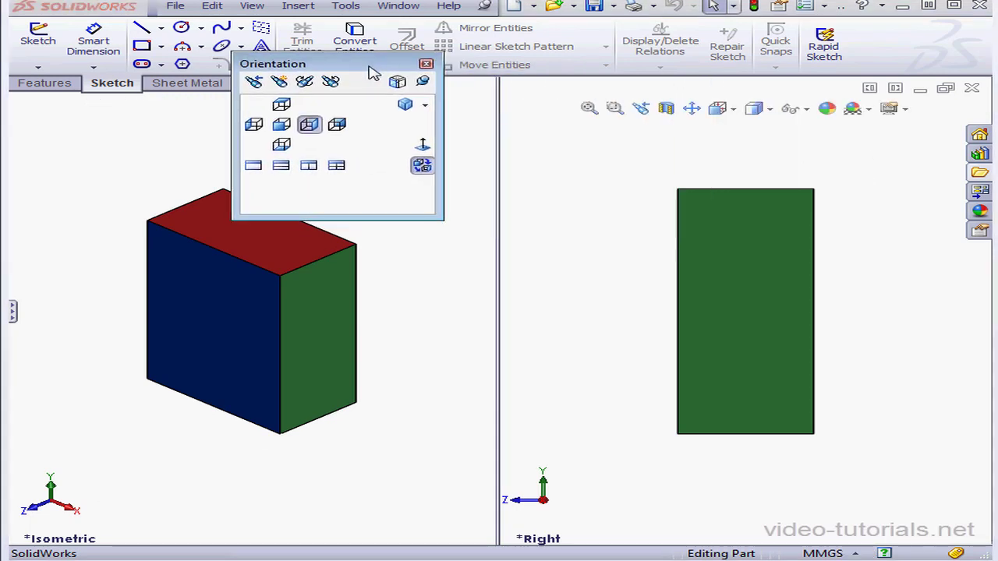
pyautogui.click(425, 105)
pyautogui.click(446, 141)
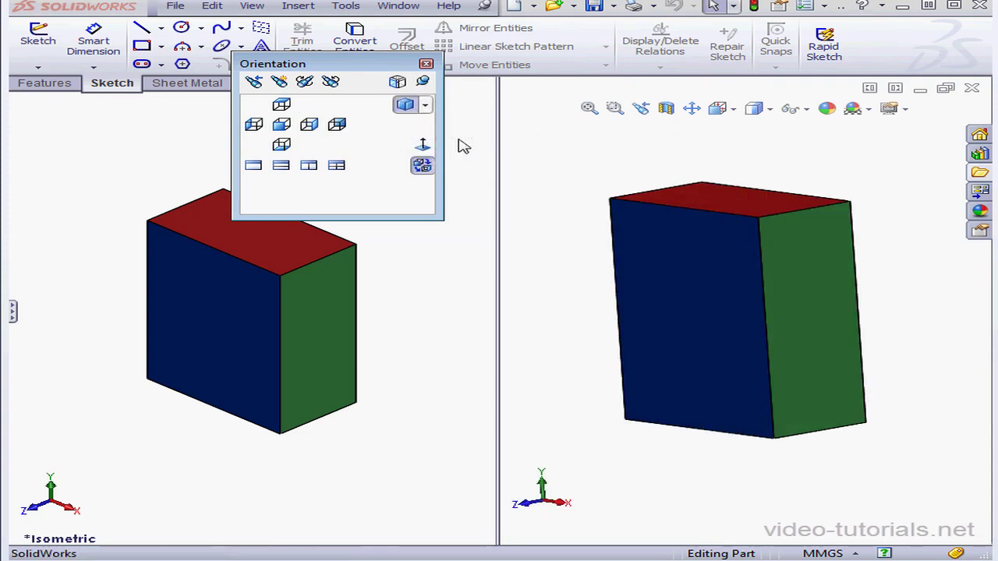
pyautogui.click(400, 83)
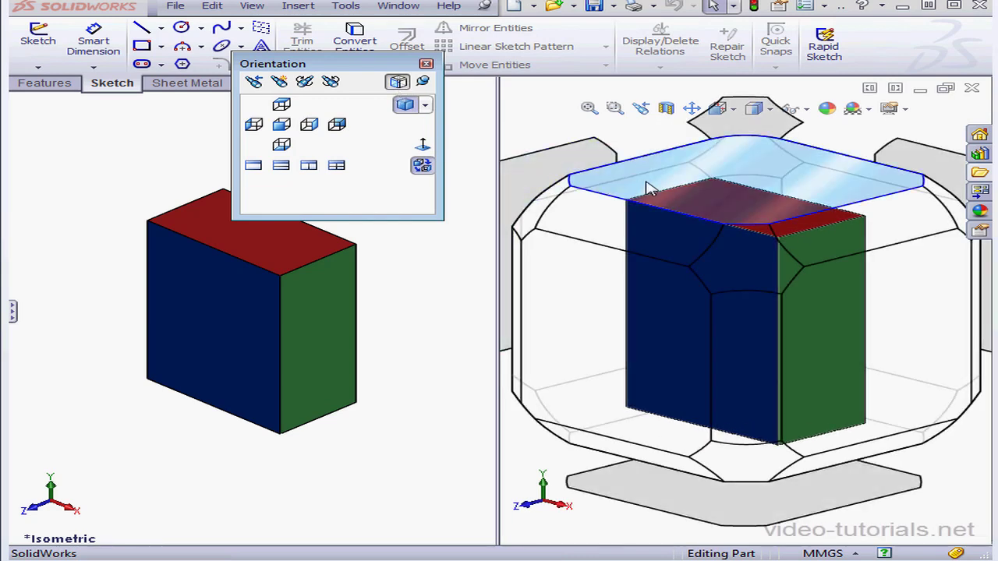
pyautogui.click(764, 268)
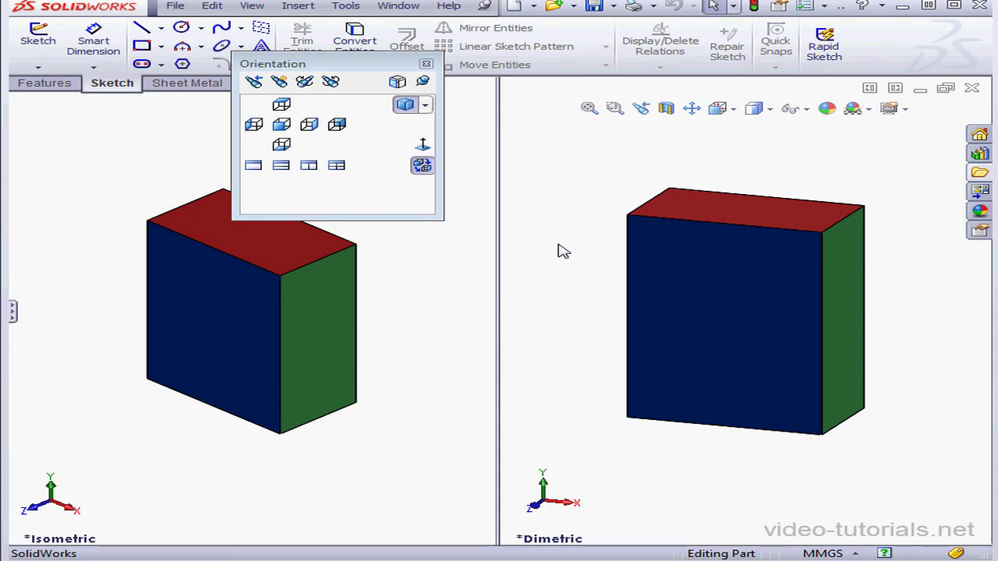
pyautogui.click(425, 105)
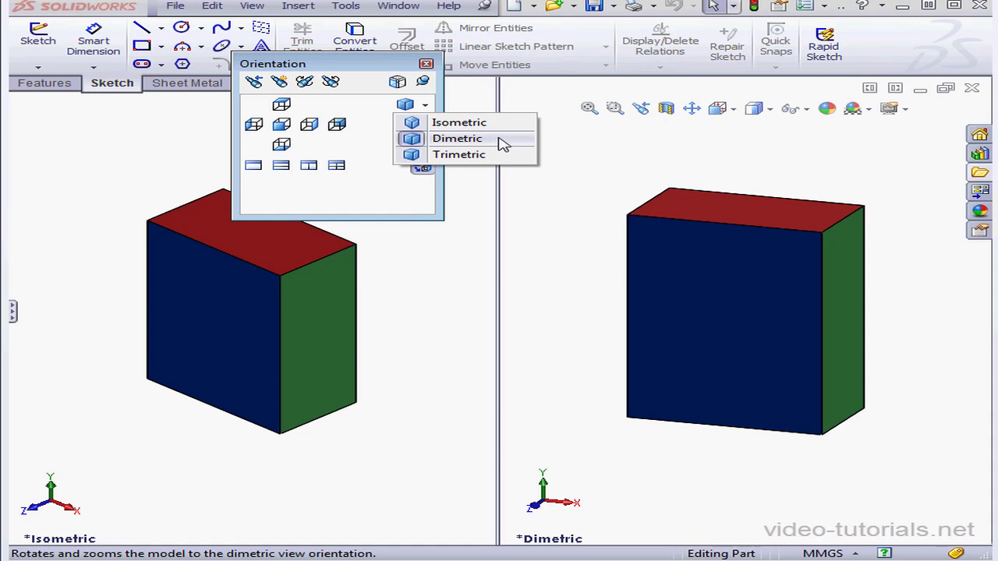
# - Switch to a single viewport, then unpin and close the Orientation window
pyautogui.click(556, 171)
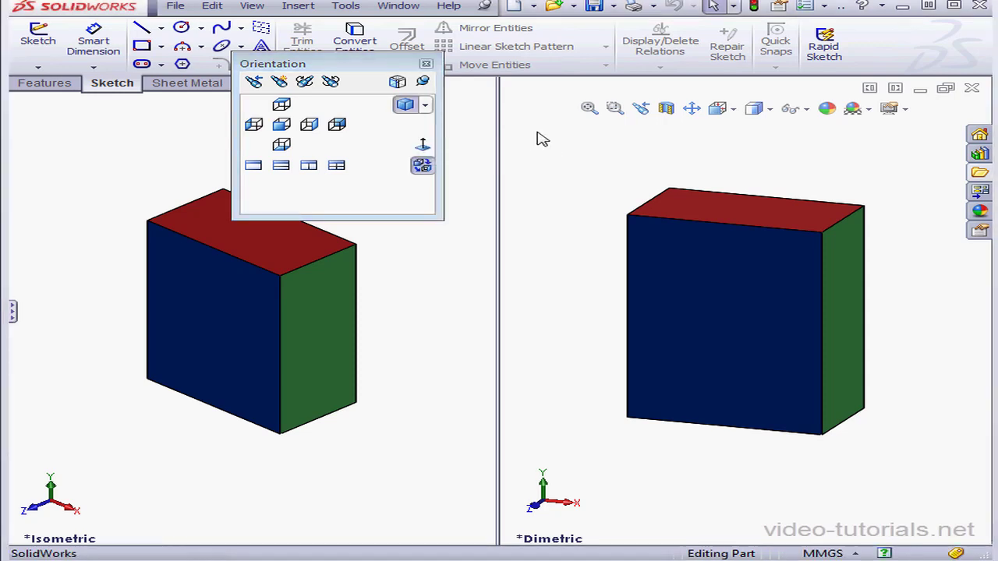
pyautogui.click(253, 166)
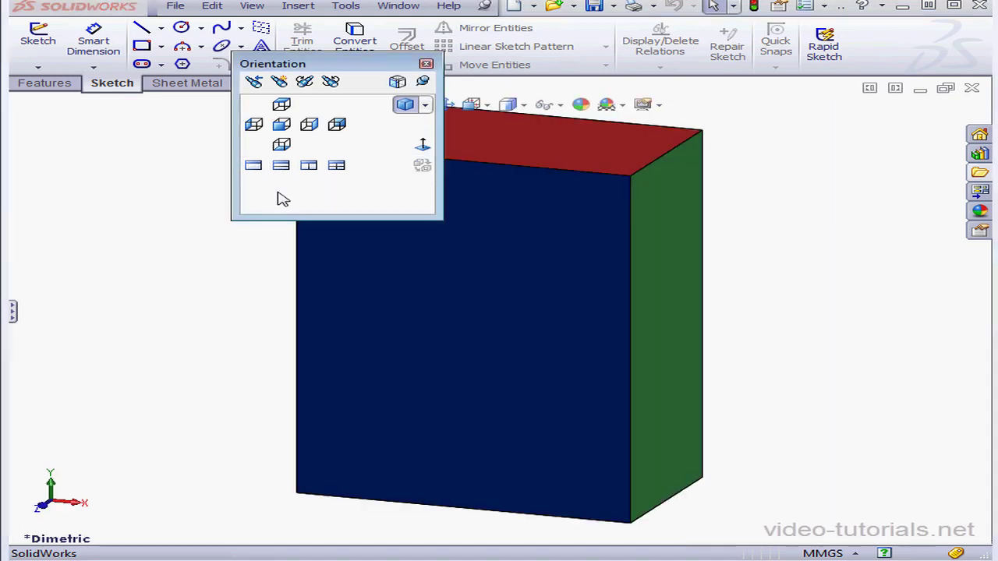
pyautogui.click(421, 81)
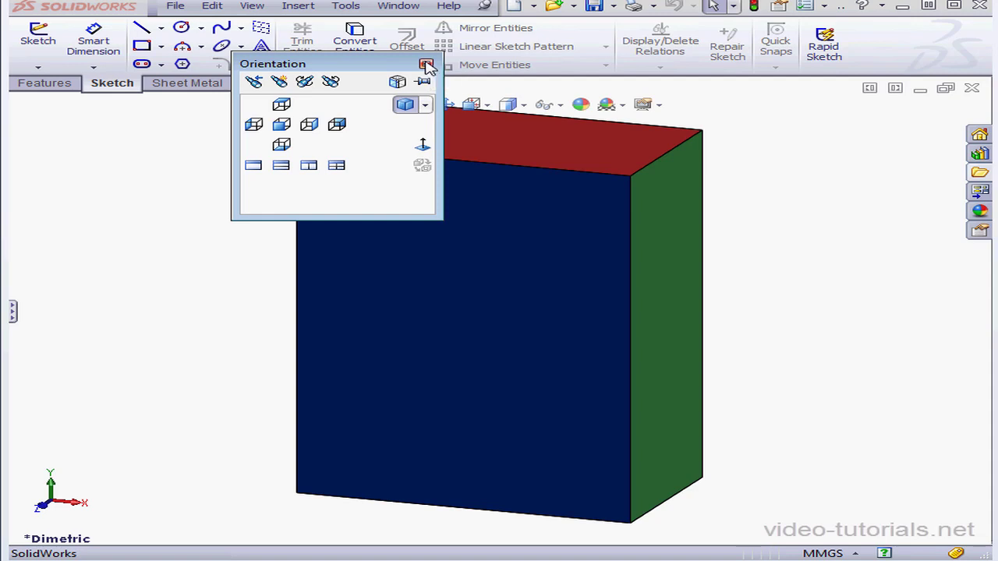
pyautogui.click(426, 64)
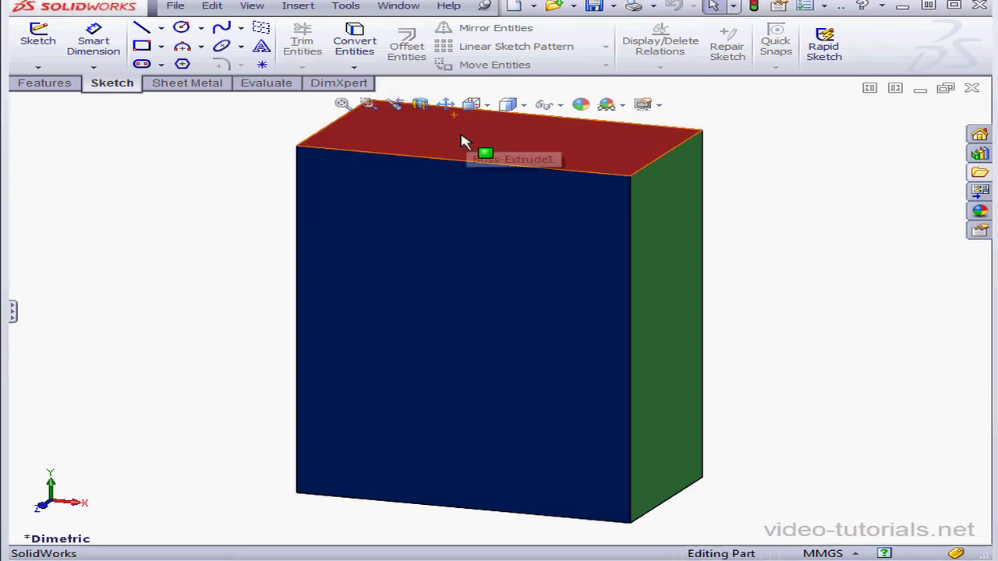